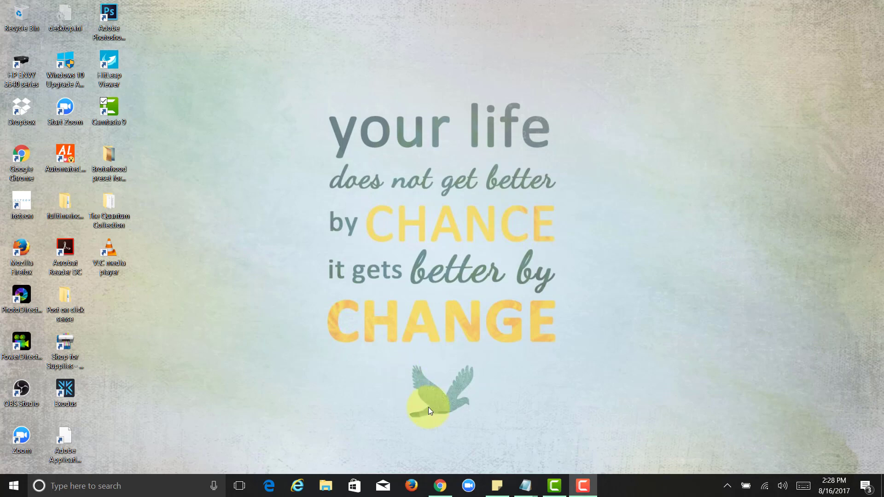
Bring the Chrome window with coinbase.com to the front and dismiss the Skype notification
click(447, 489)
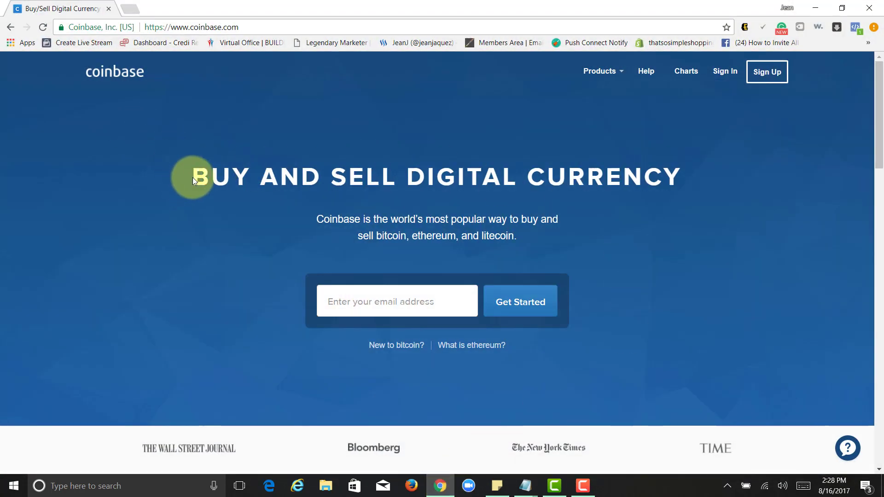
drag(193, 181, 432, 175)
click(566, 176)
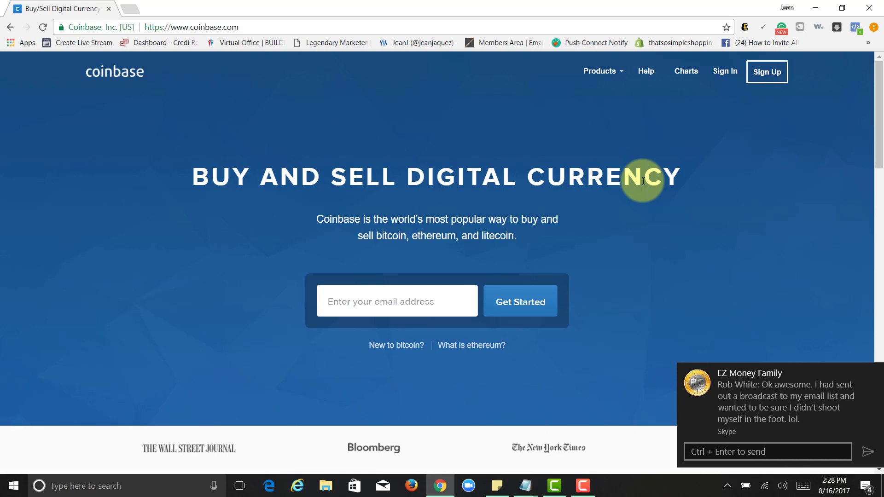
click(870, 371)
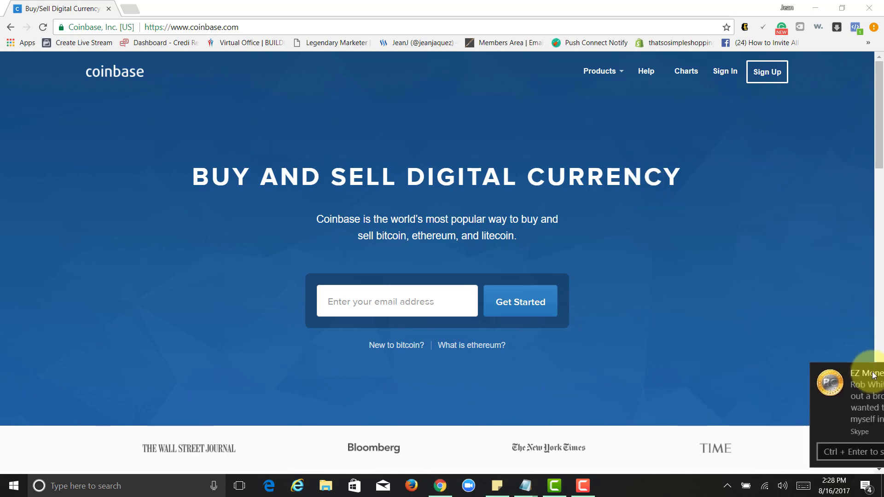
click(148, 75)
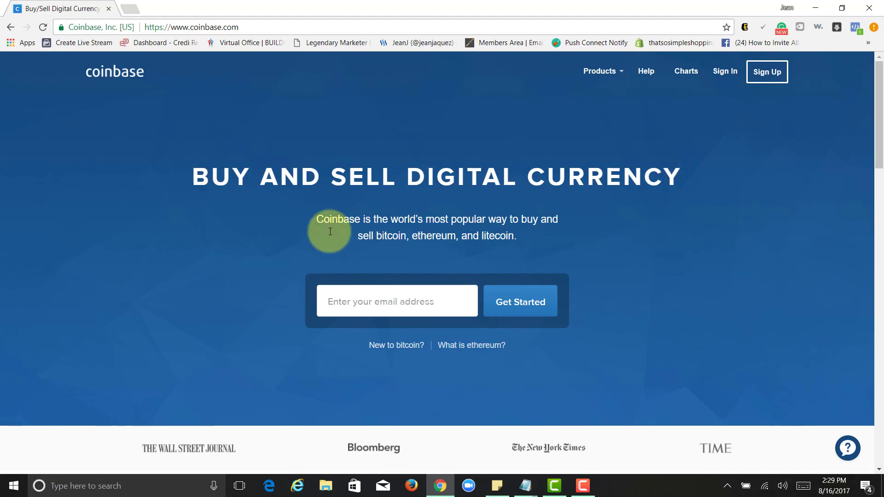
drag(794, 188, 724, 108)
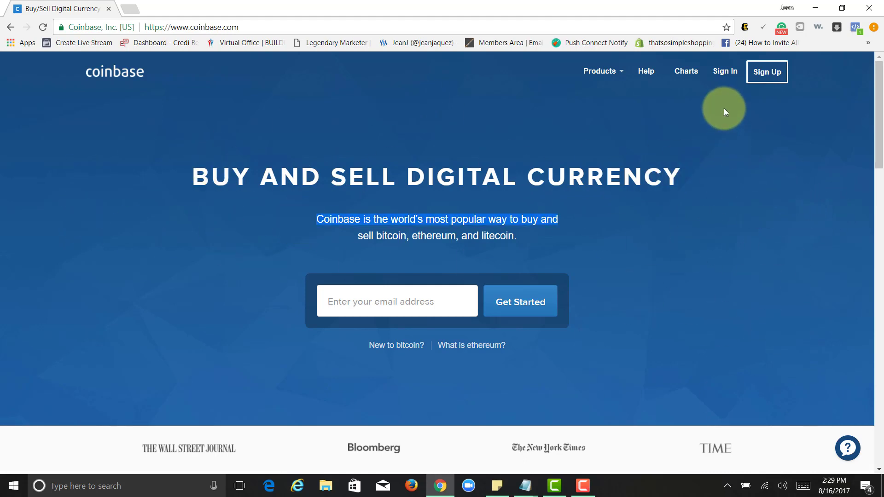
On the Coinbase sign-up page, clear the autofilled e-mail and password fields
click(656, 213)
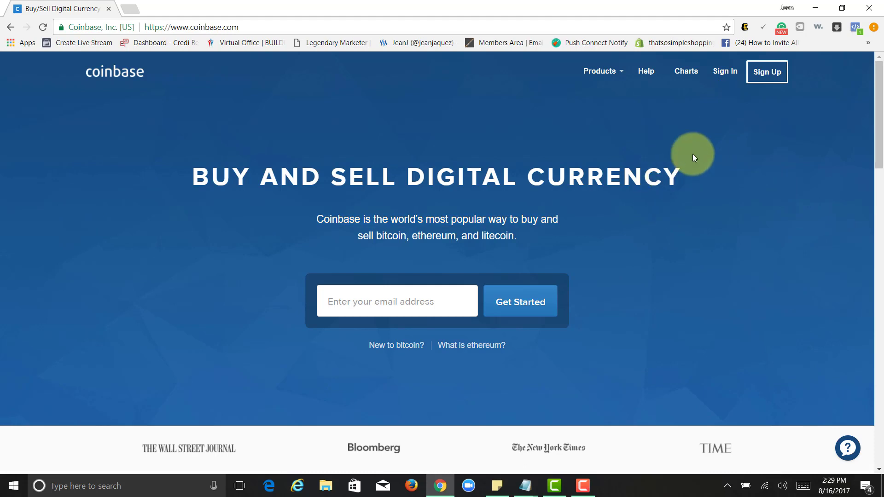
click(769, 79)
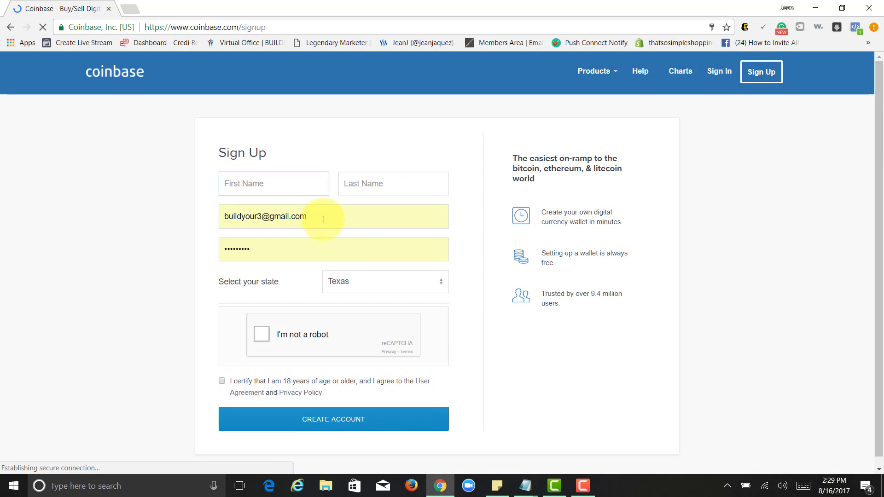
click(326, 217)
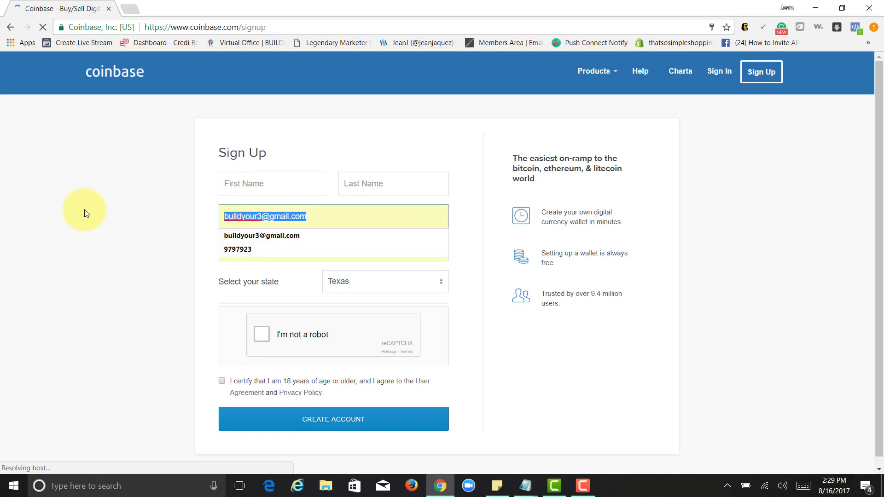
key(BackSpace)
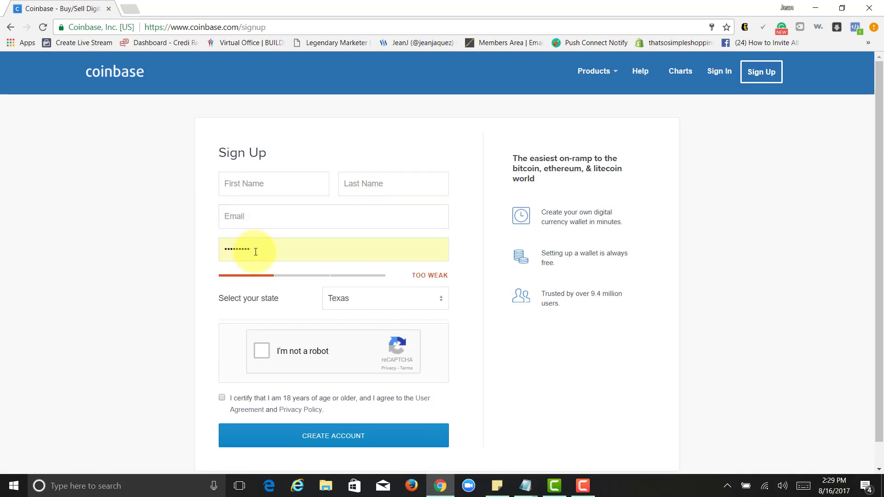
double_click(256, 252)
key(BackSpace)
Fill in the user's first name, last name and e-mail address
click(267, 186)
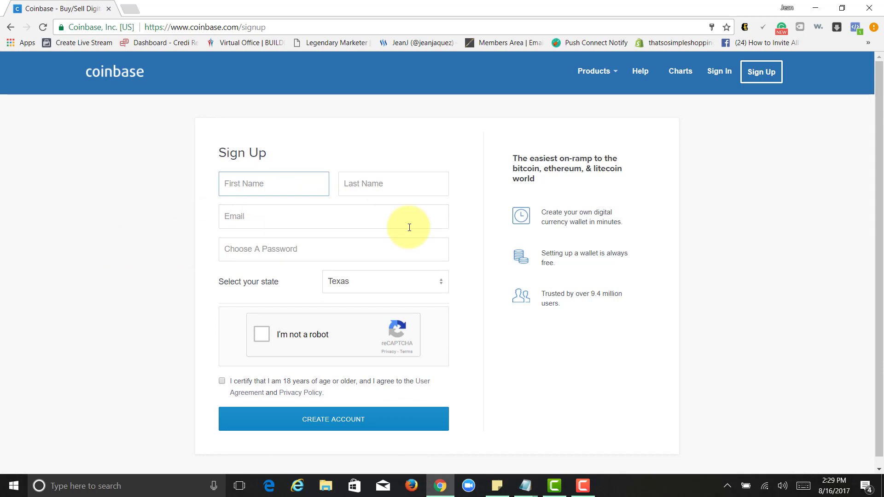
key(Tab)
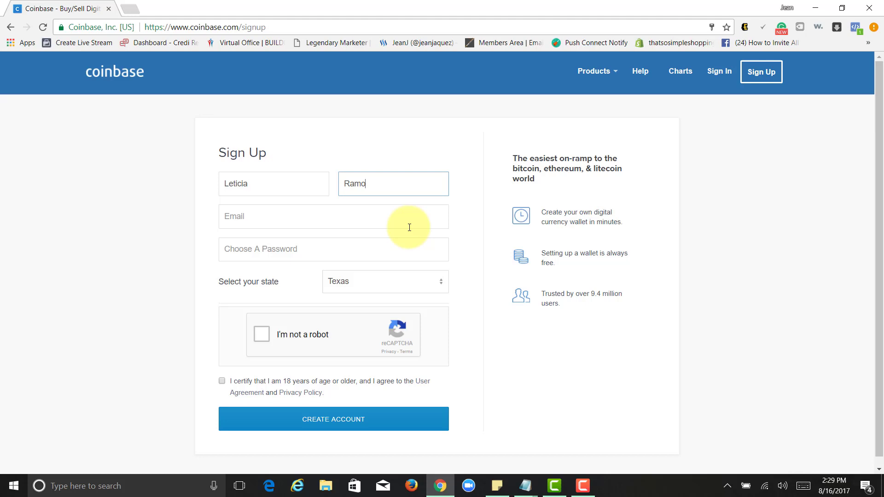
key(Tab)
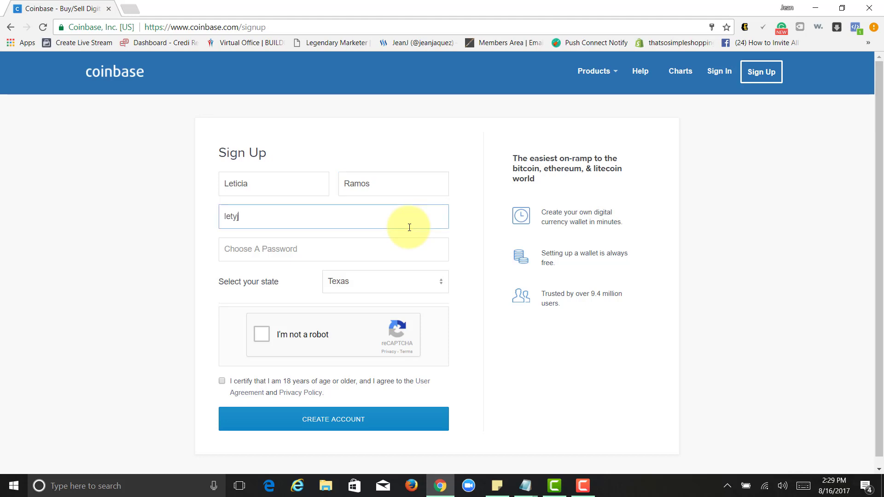
key(Tab)
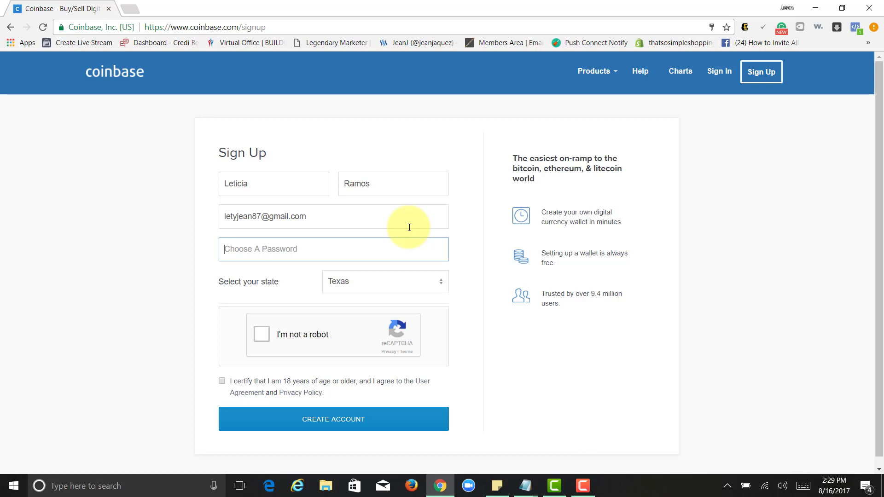
Enter a strong account password, retyping it until correct
text(*)
key(BackSpace)
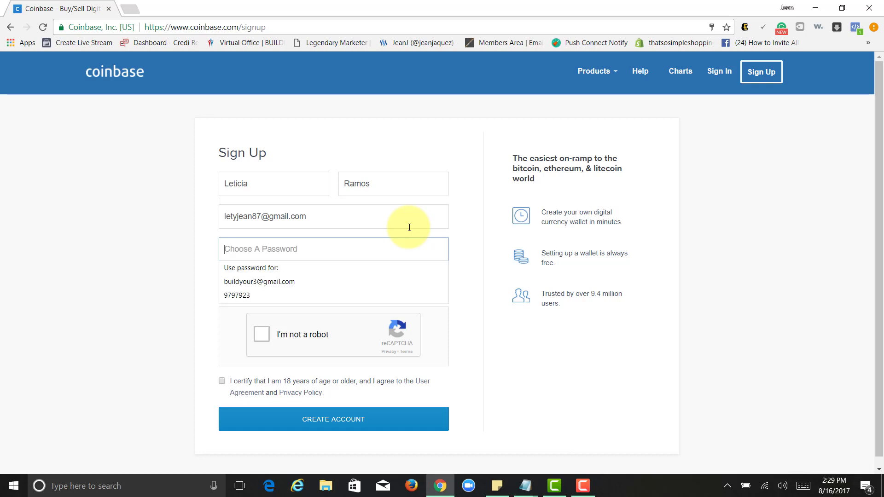
text(****)
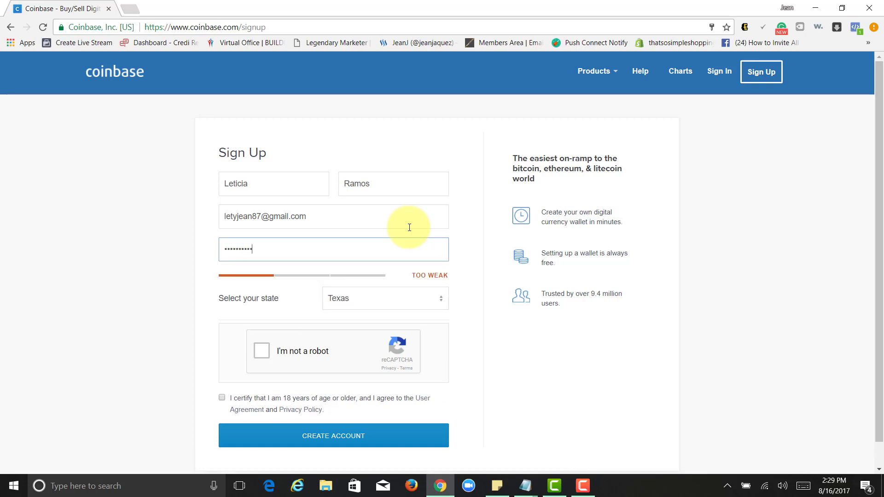
key(ctrl+a)
text(******)
key(ctrl+a)
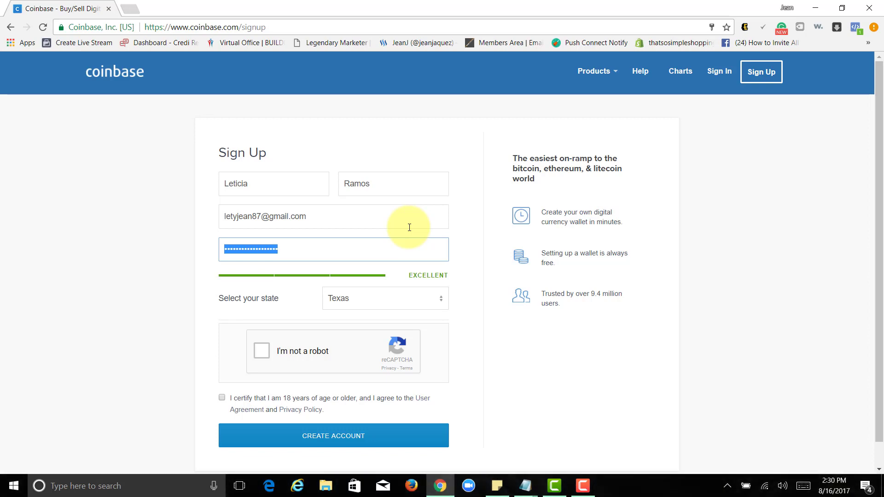
text(******)
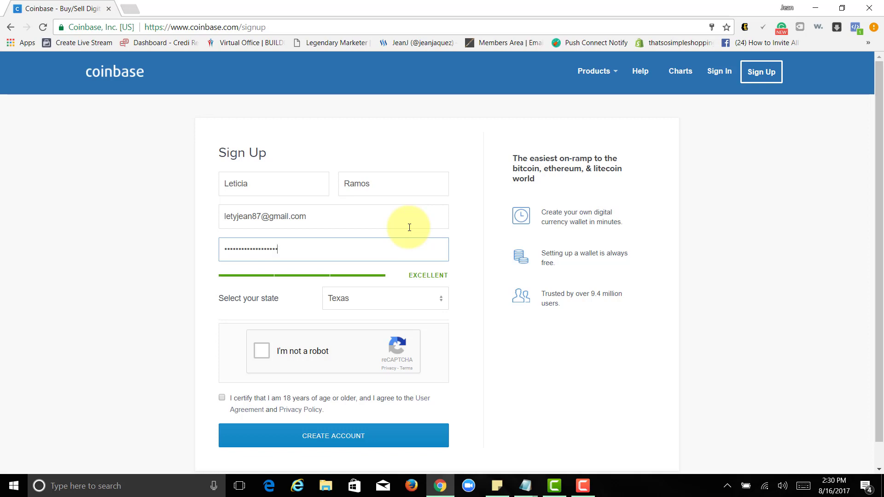
Choose New York as the state, tick reCAPTCHA, and create the account
click(368, 298)
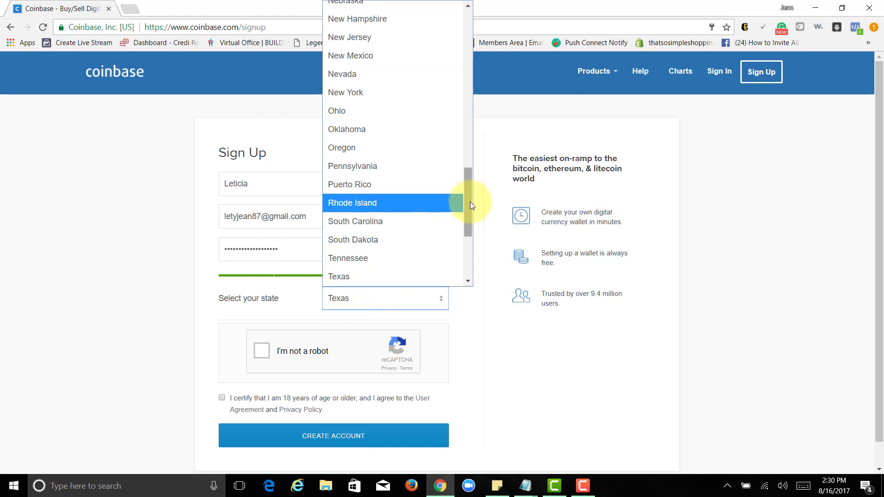
scroll(469, 198, up, 1)
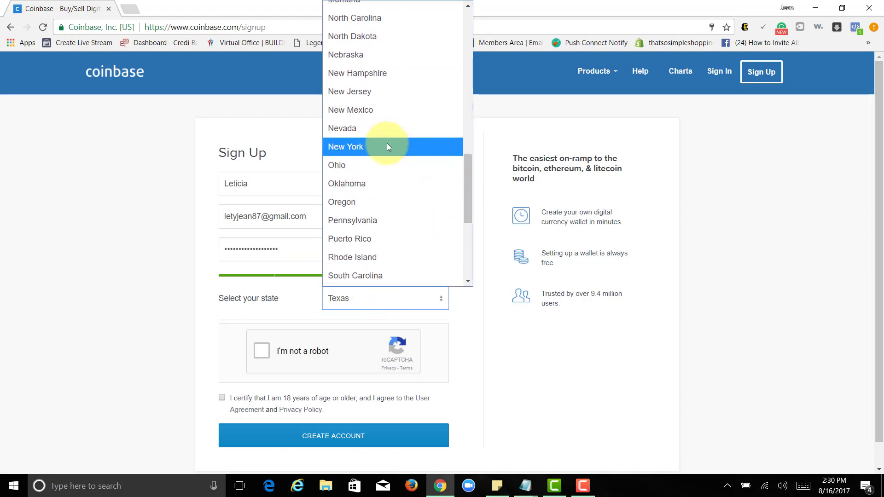
click(388, 146)
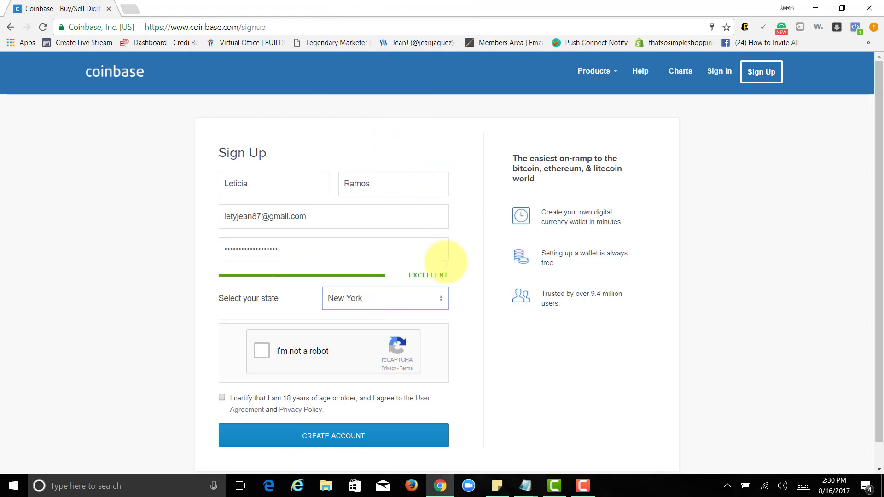
click(262, 350)
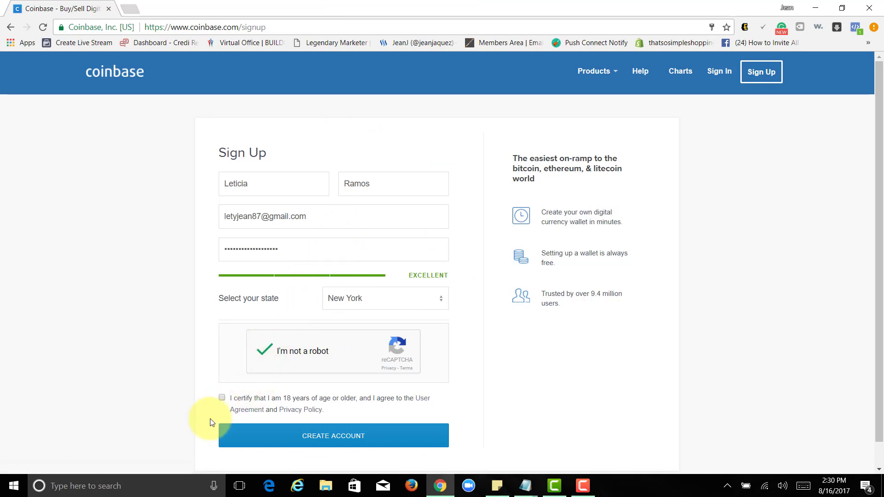
scroll(235, 277, down, 1)
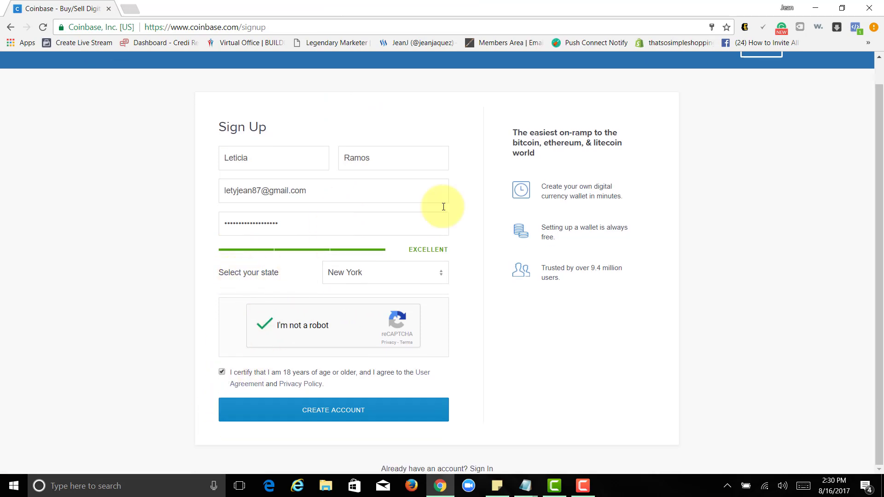
click(331, 412)
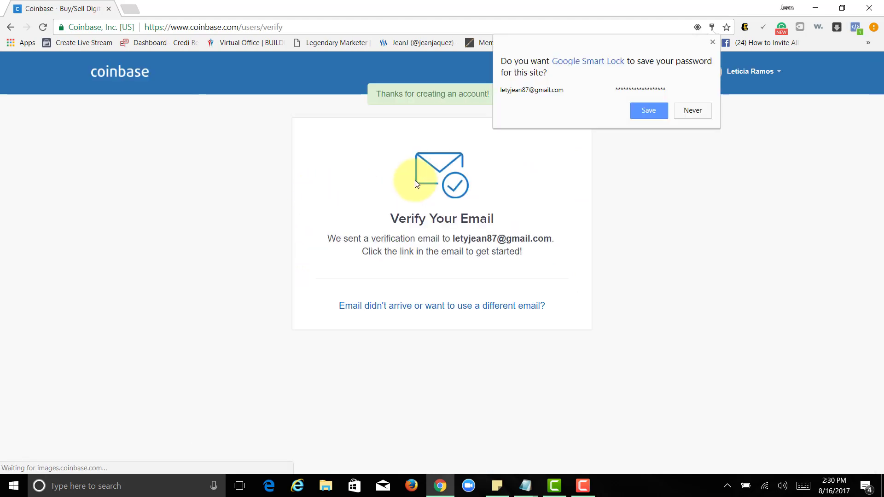
Save the new password in Chrome and sign in to Gmail with the account credentials
click(648, 112)
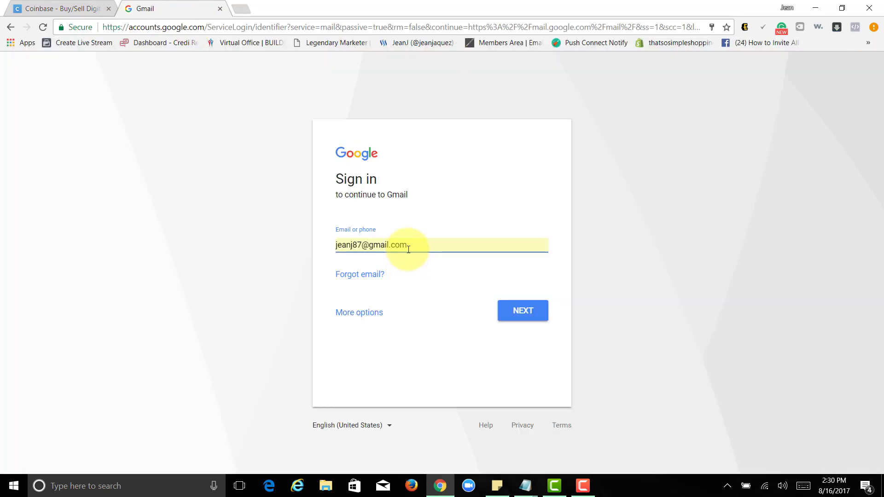
drag(336, 245, 408, 249)
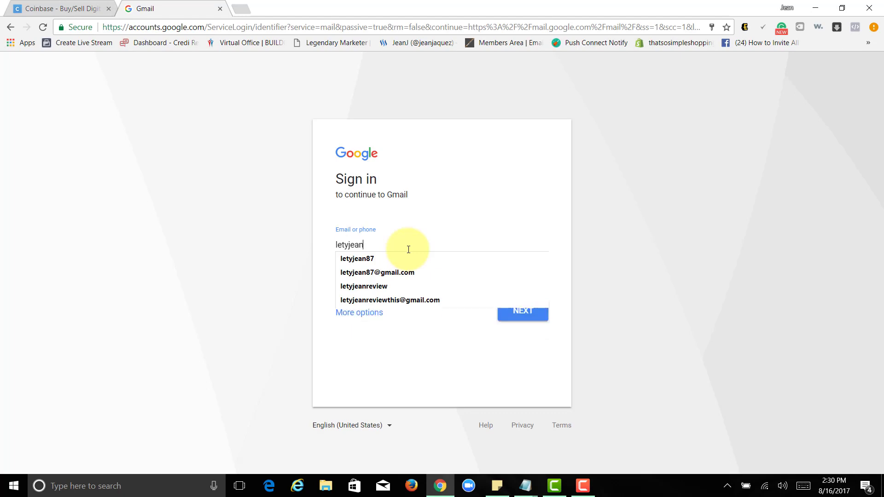
key(Return)
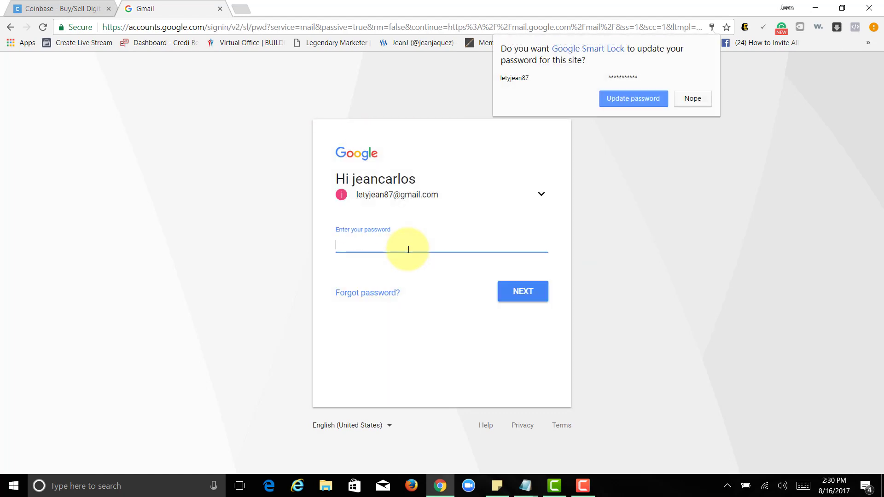
text(*********)
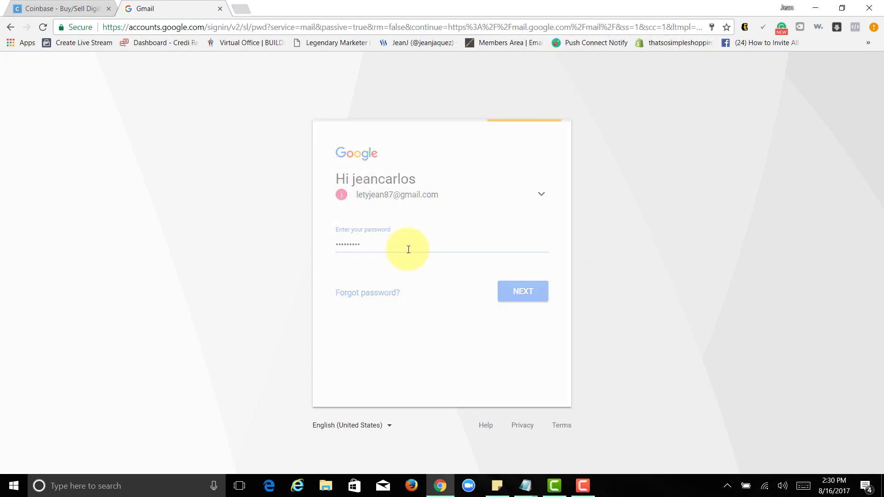
key(Return)
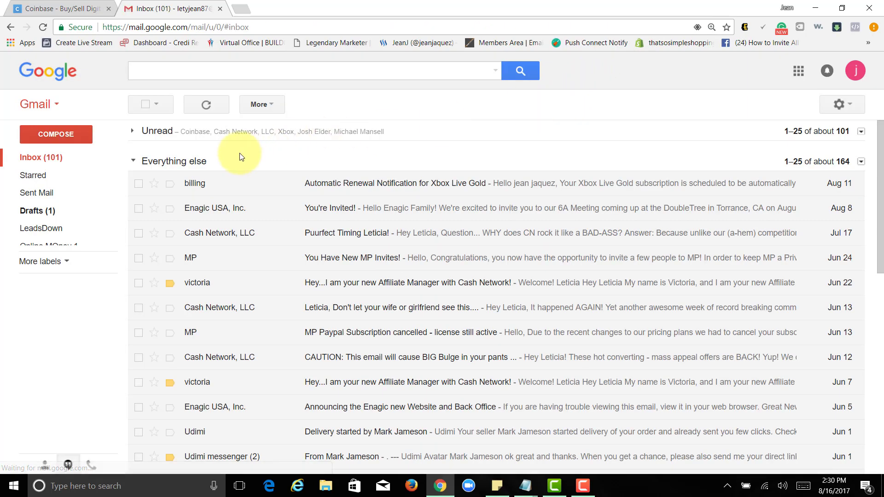
Show the unread emails and open Coinbase's verification message
click(137, 160)
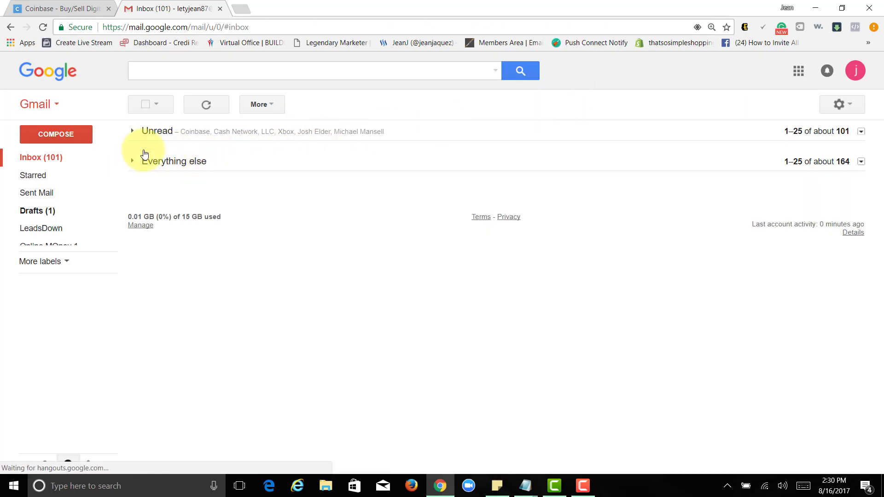
click(240, 135)
click(340, 153)
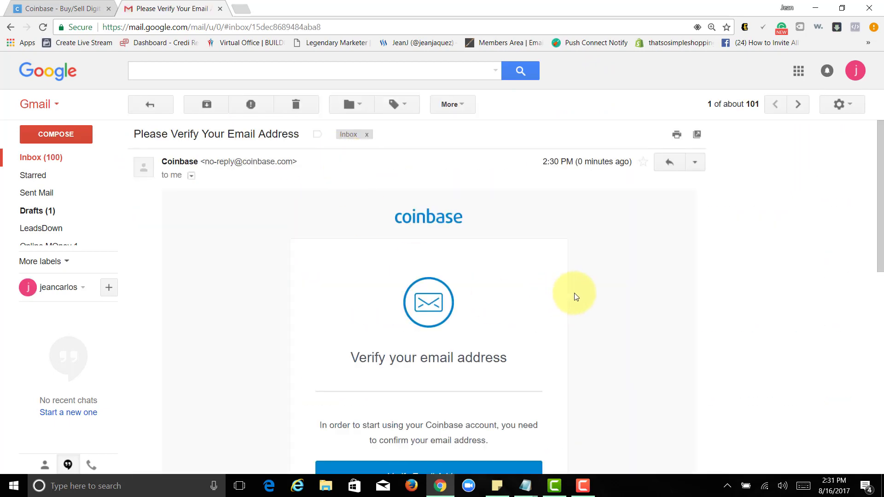
scroll(435, 303, down, 4)
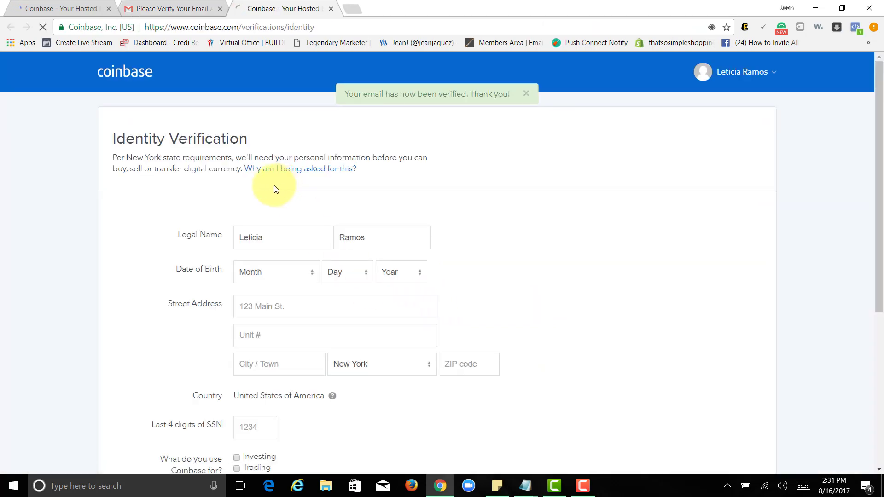
Close the duplicate Coinbase tab and fill Street Address from the first '12' autocomplete suggestion
click(108, 9)
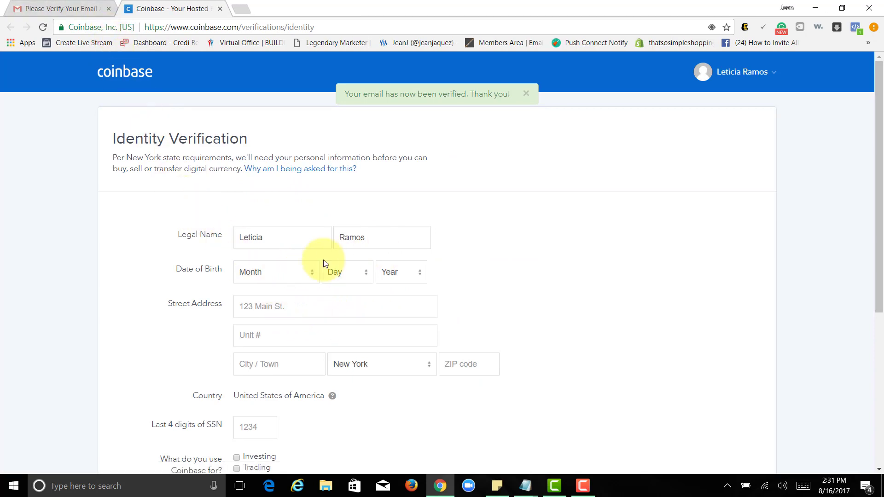
click(291, 306)
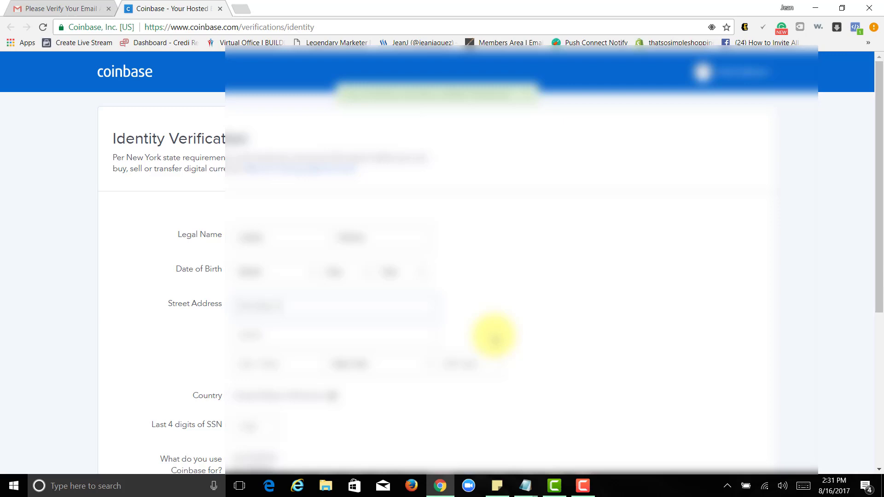
text(12)
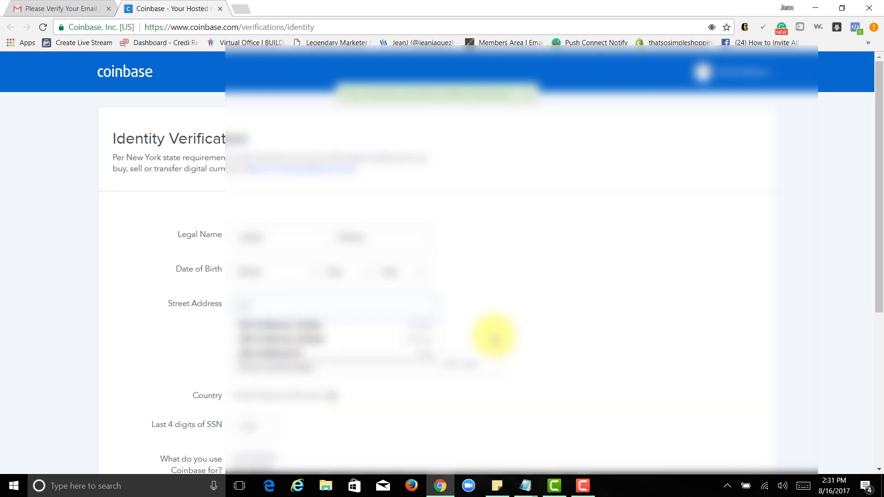
click(276, 325)
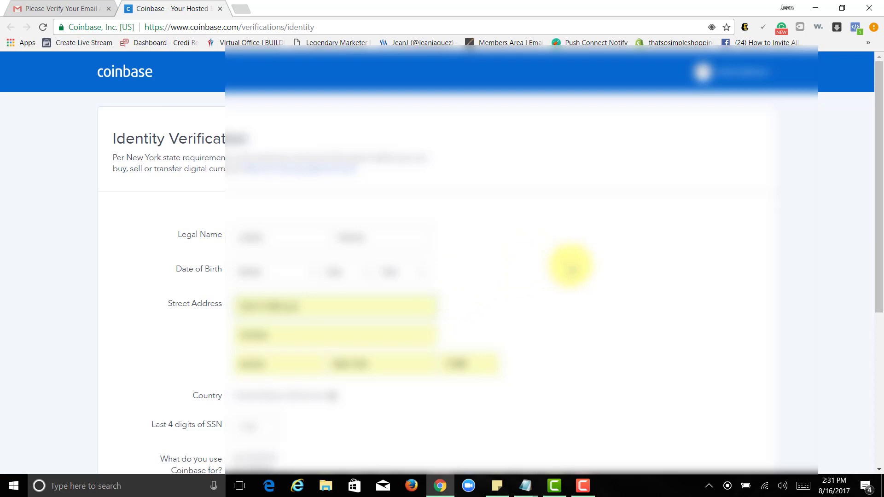
scroll(569, 268, down, 3)
scroll(570, 268, up, 3)
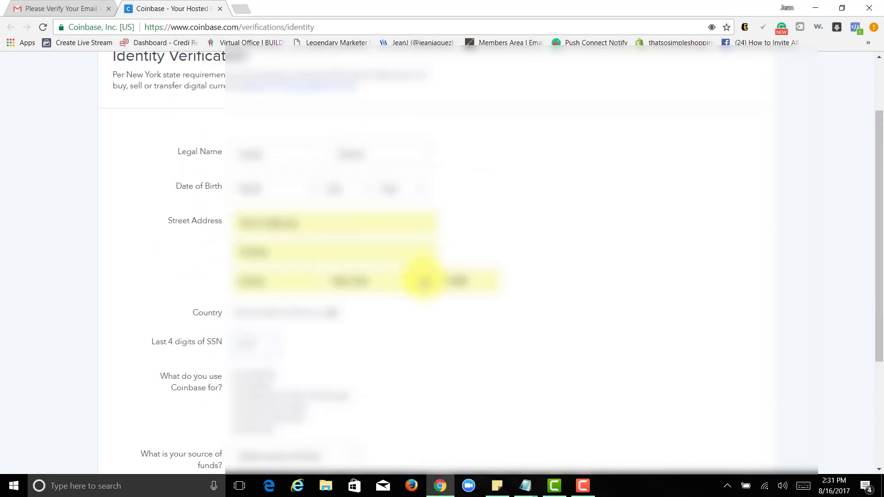
scroll(421, 282, down, 1)
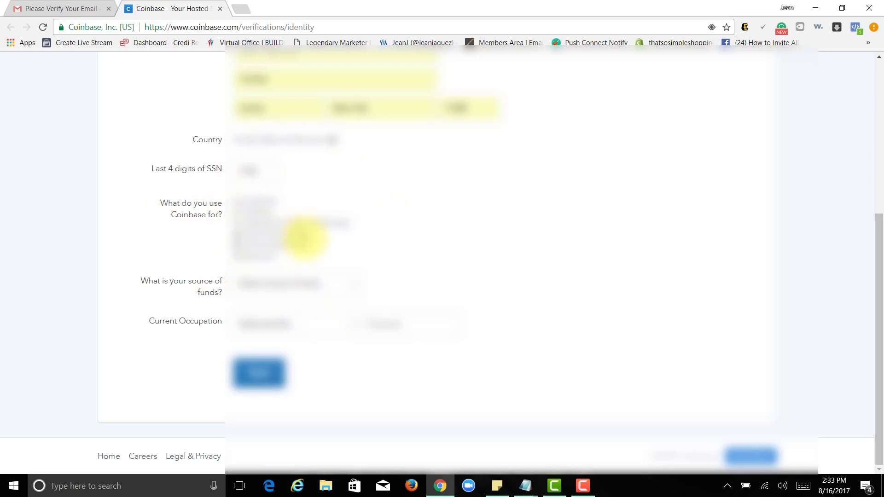
drag(311, 244, 227, 237)
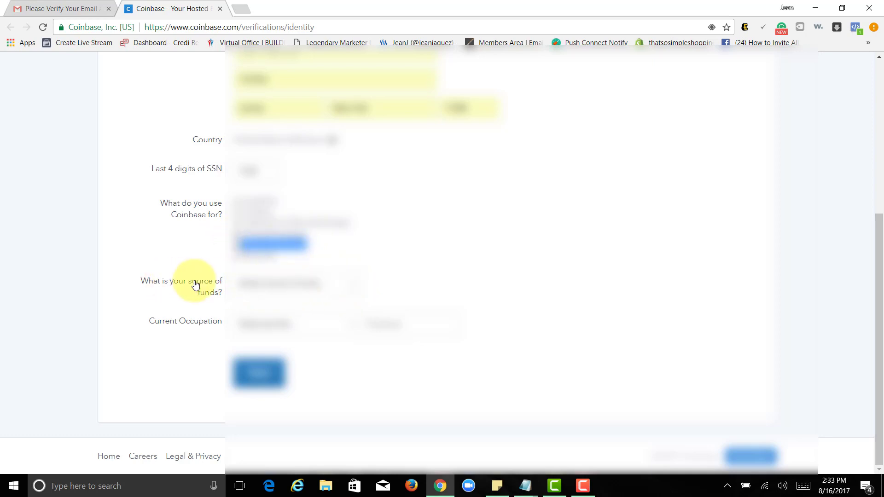
Set the source of funds to Investments
click(286, 283)
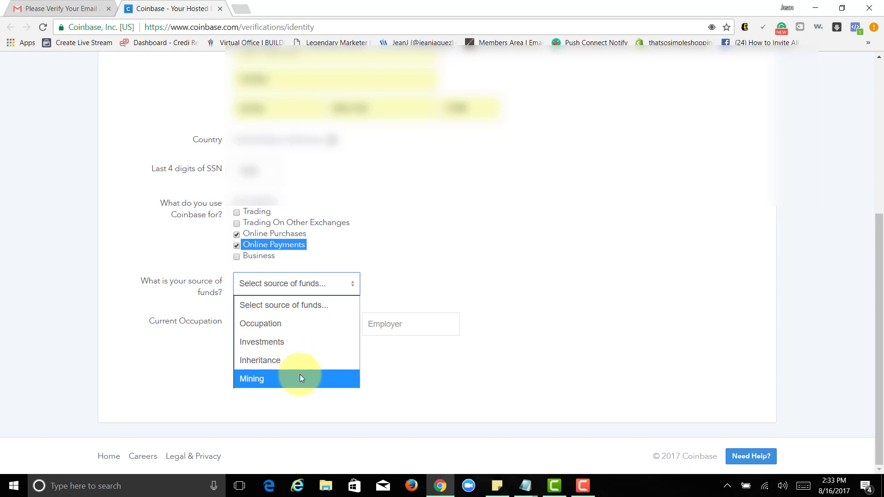
click(291, 344)
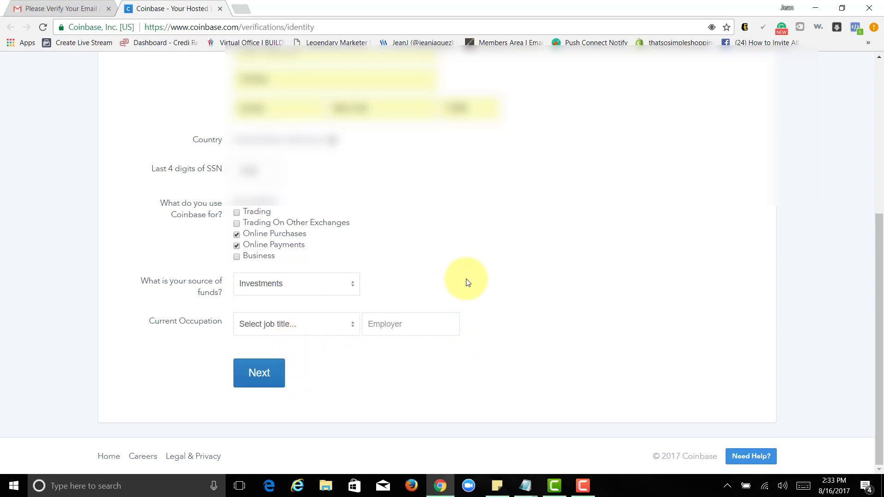
click(326, 293)
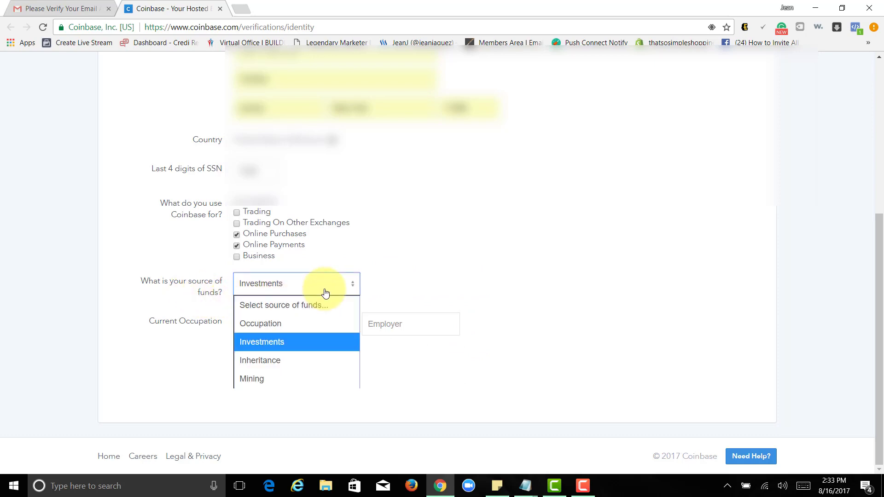
click(325, 293)
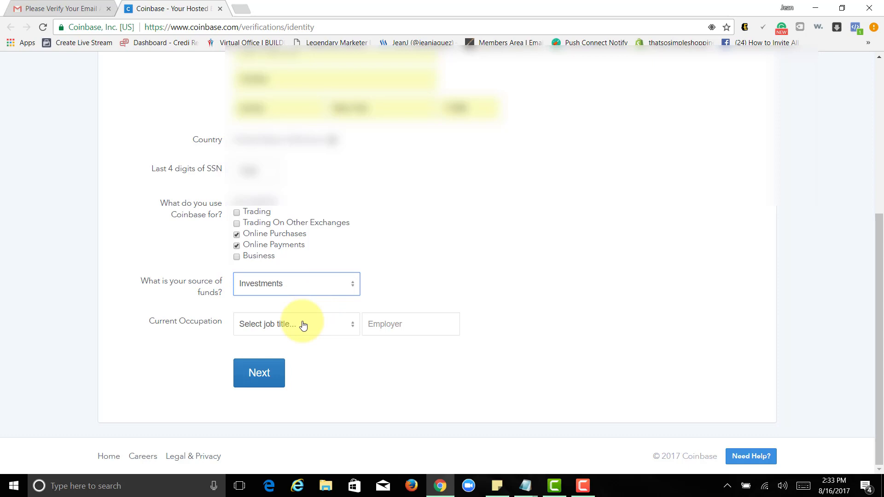
Choose Business Owner as the occupation and fill in the employer
click(293, 325)
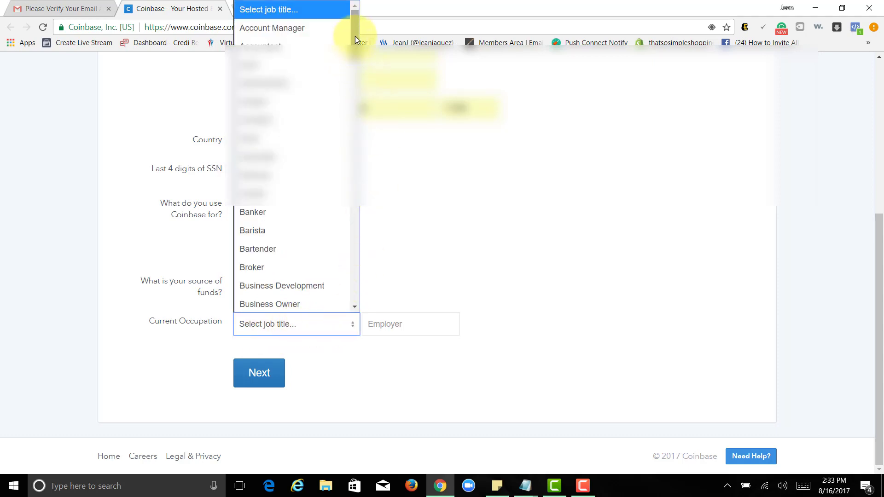
drag(355, 36, 355, 74)
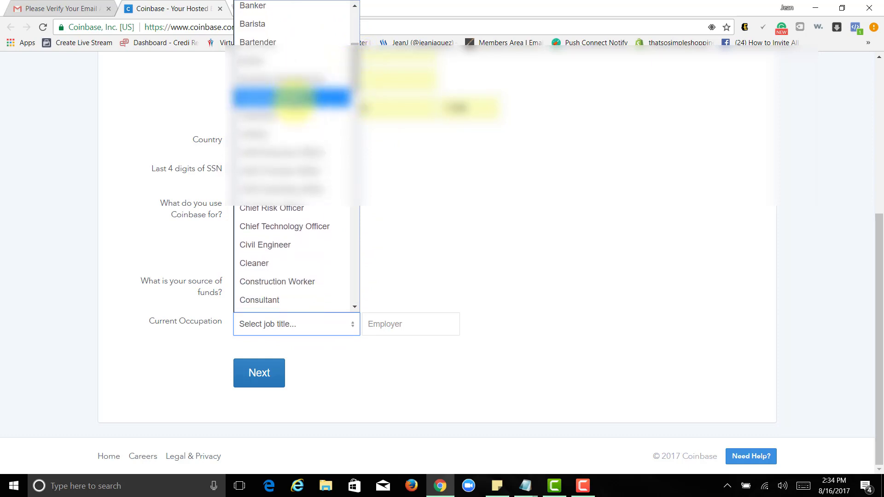
click(293, 97)
click(414, 325)
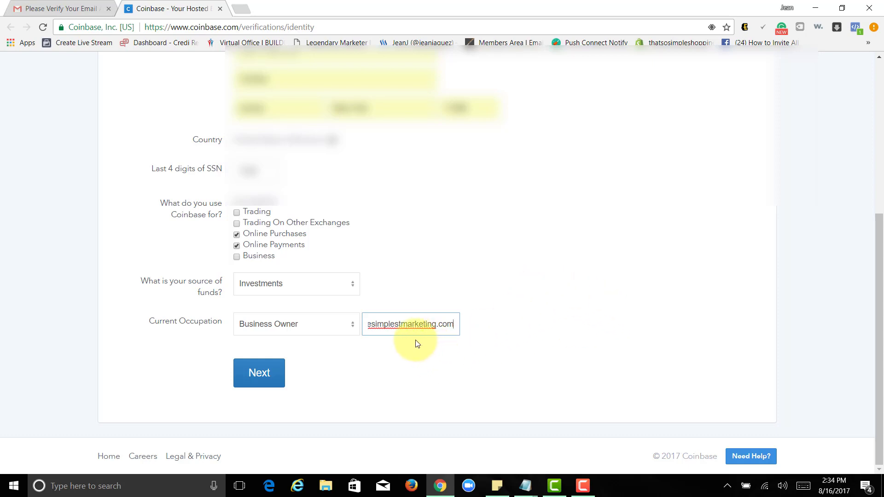
drag(405, 324, 364, 324)
click(488, 412)
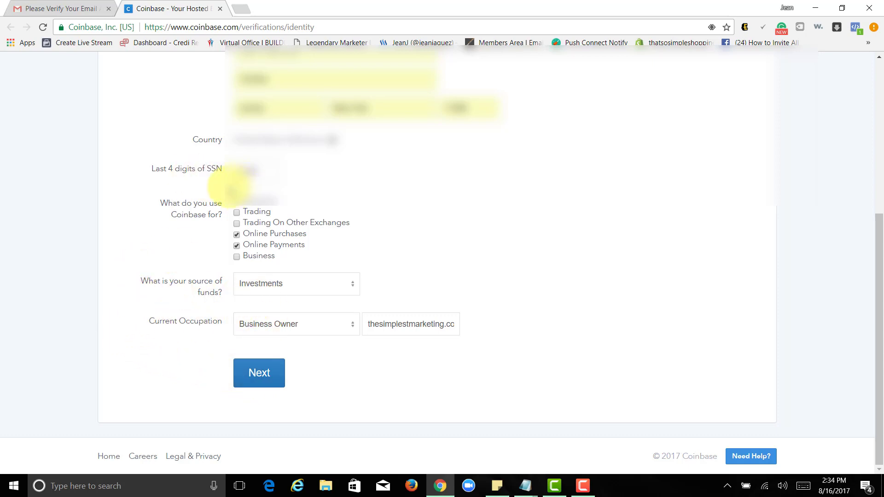
Pick the birth month and begin choosing the day in the Date of Birth fields
scroll(204, 216, up, 3)
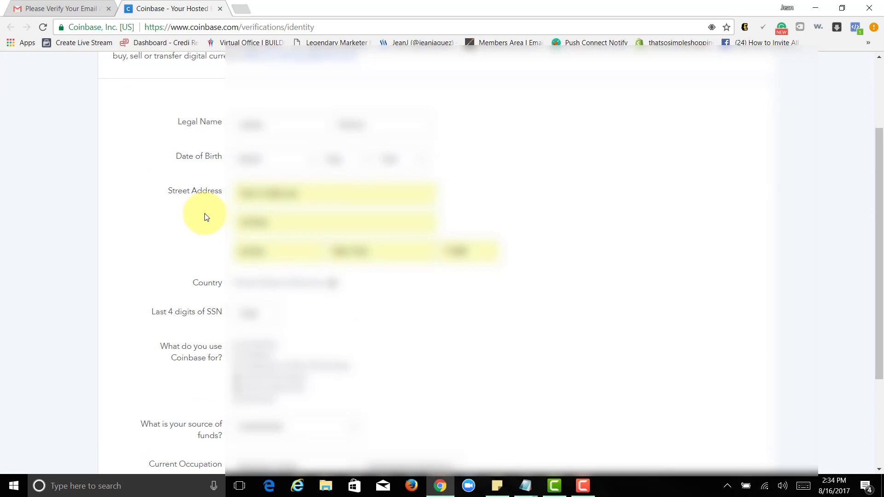
scroll(205, 217, down, 3)
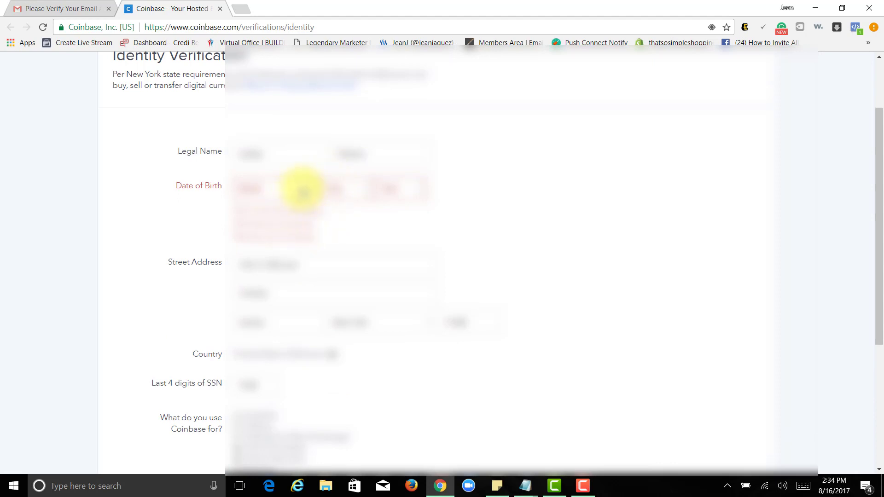
click(302, 188)
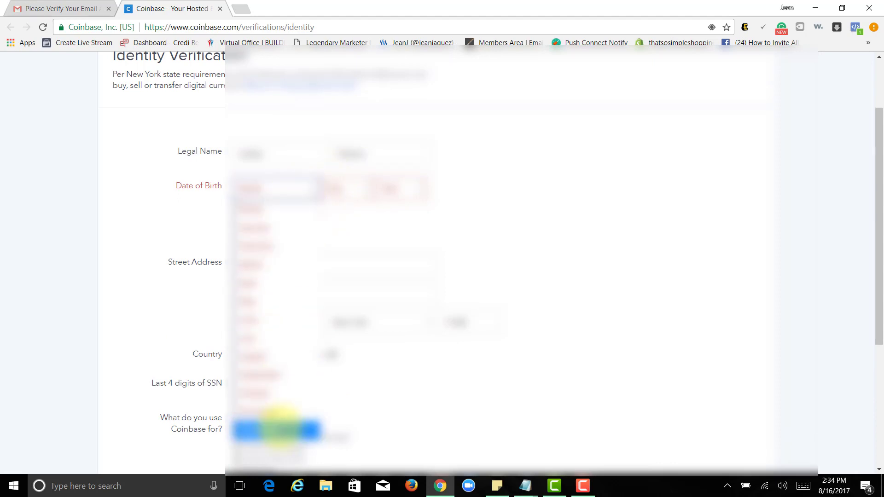
click(281, 424)
click(346, 196)
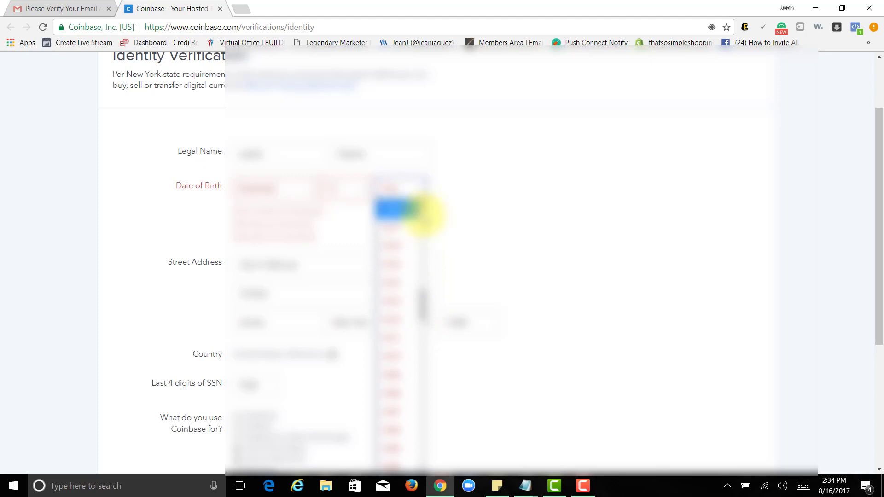
drag(424, 304, 420, 232)
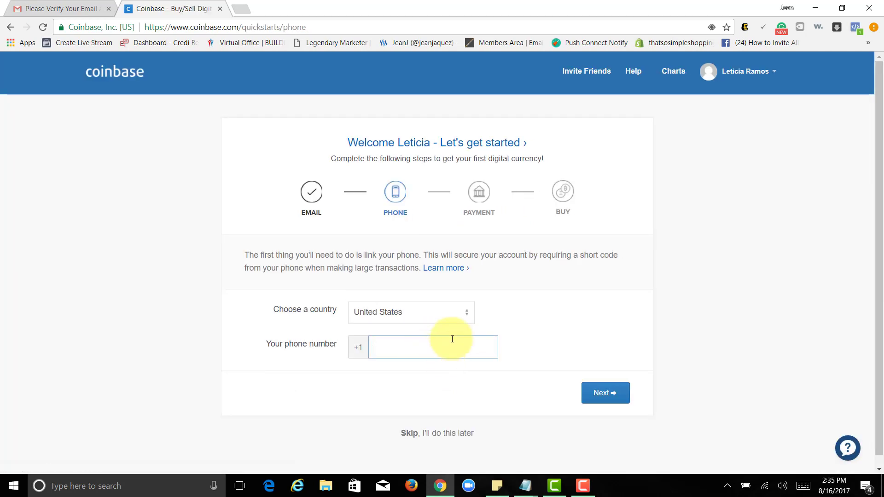
Enter the phone number and the SMS verification code, then verify the phone
text(1)
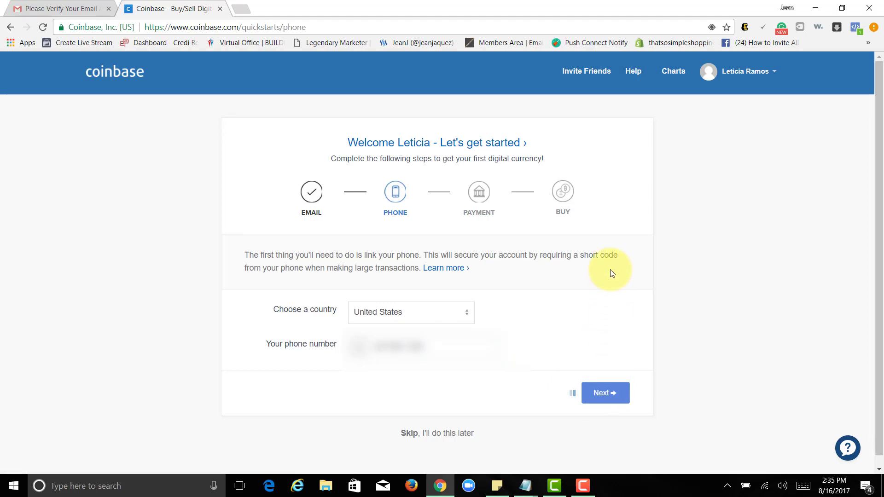
click(347, 339)
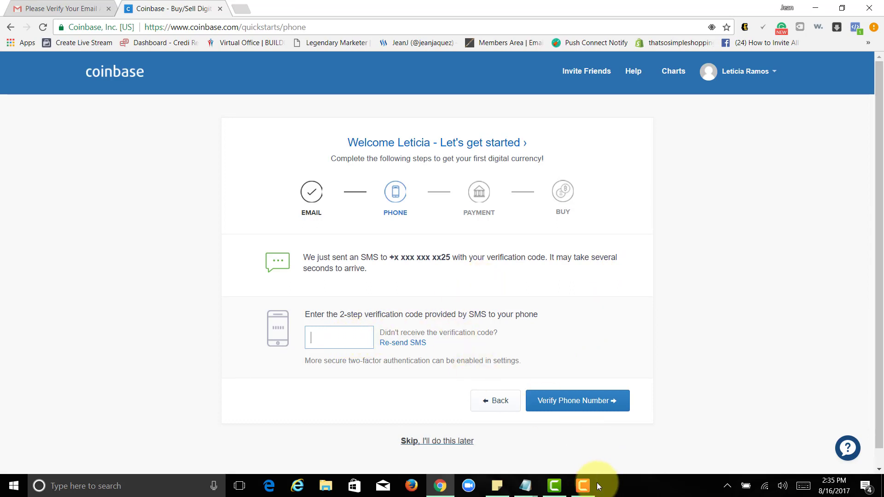
click(583, 485)
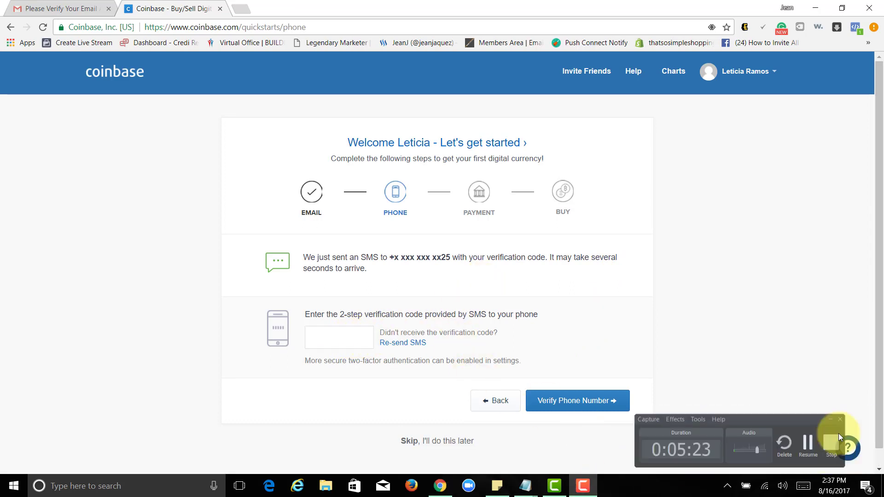
click(848, 455)
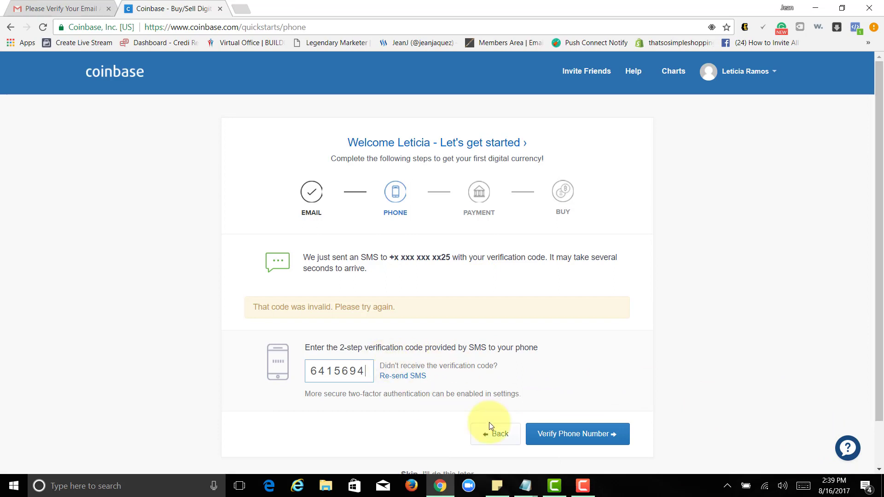
click(588, 432)
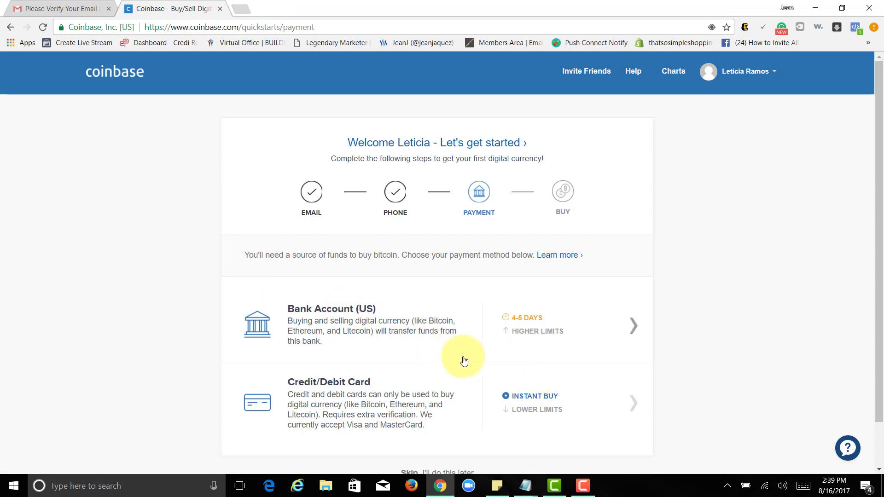
Skip the payment method step with 'Skip, I'll do this later'
scroll(459, 359, down, 1)
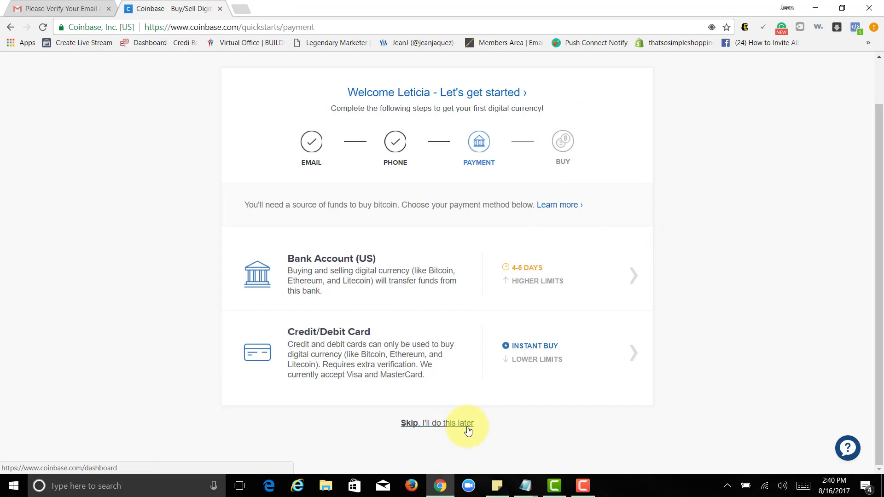
click(468, 430)
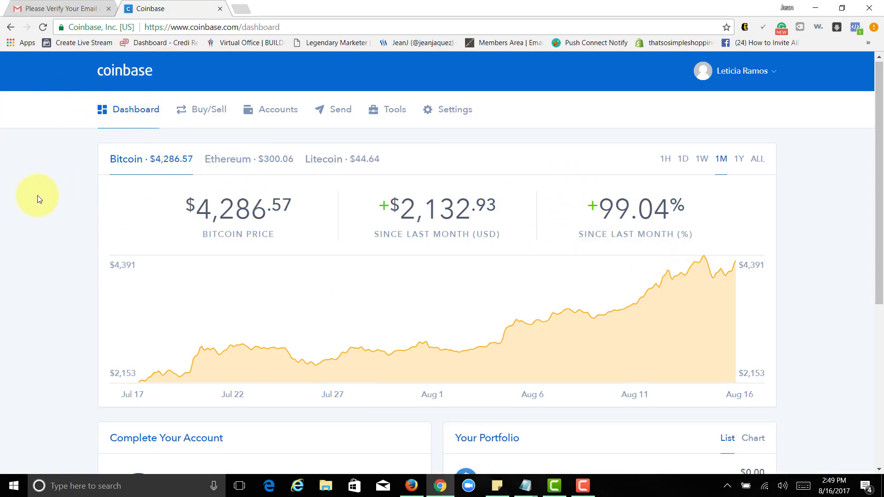
From Buy/Sell, view the Add Payment Method options and close them without adding one
scroll(37, 195, down, 6)
scroll(46, 198, up, 6)
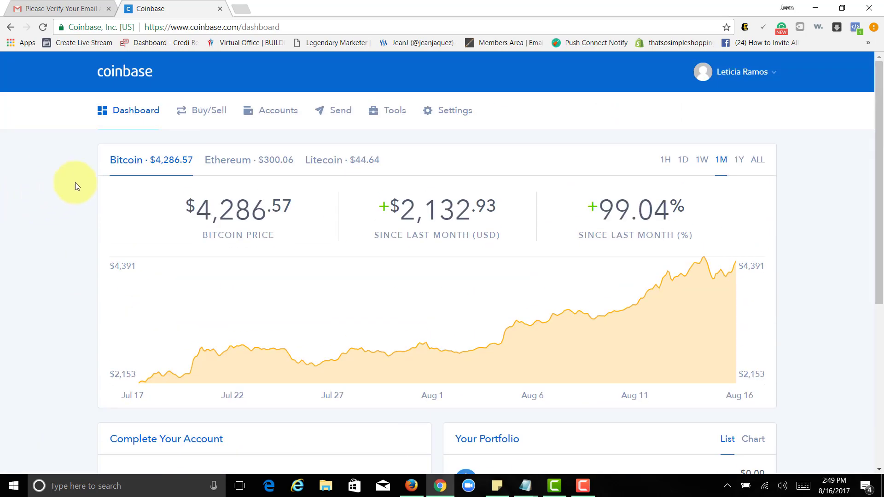
click(216, 116)
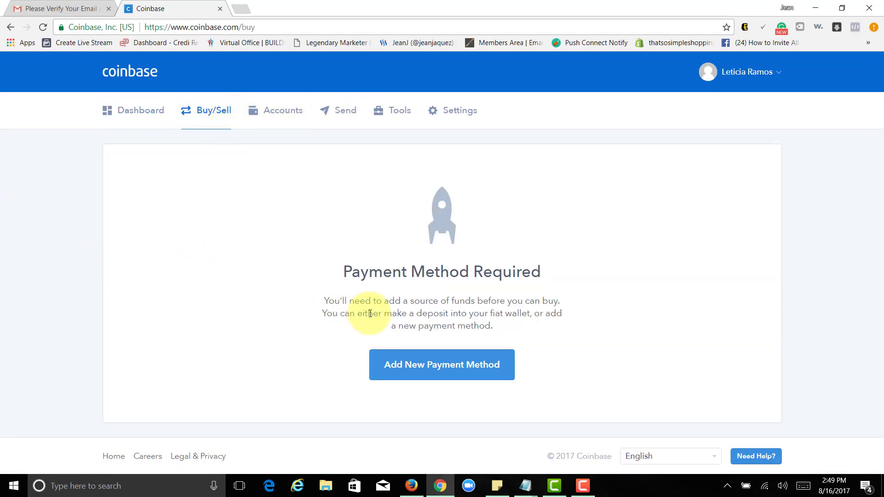
click(457, 376)
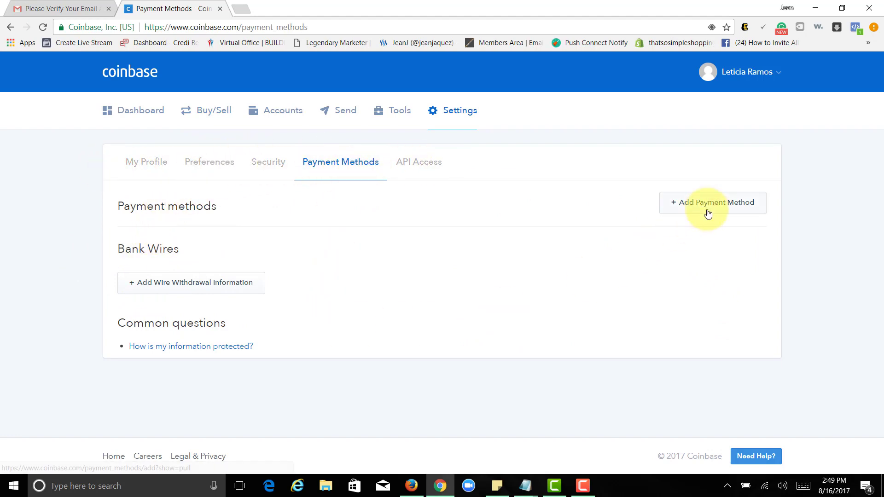
click(675, 208)
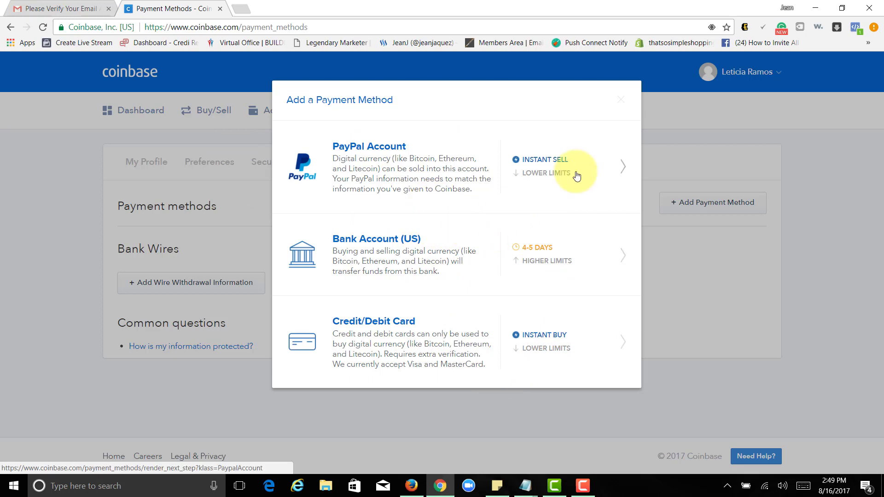
click(620, 101)
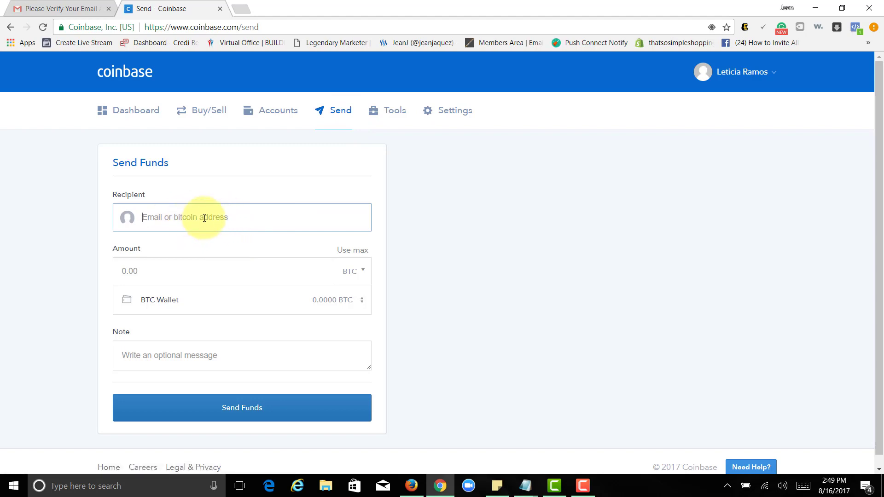
Move to the Send form's Amount field, then switch to the Accounts overview
click(188, 274)
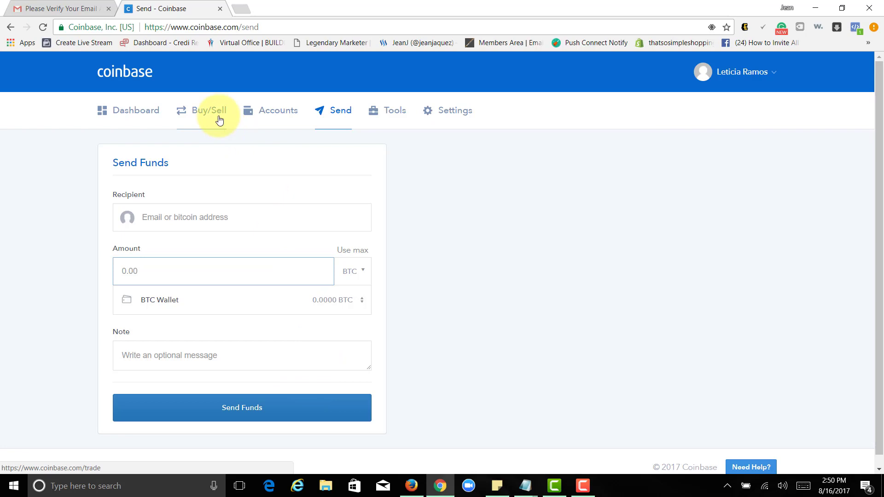
click(293, 119)
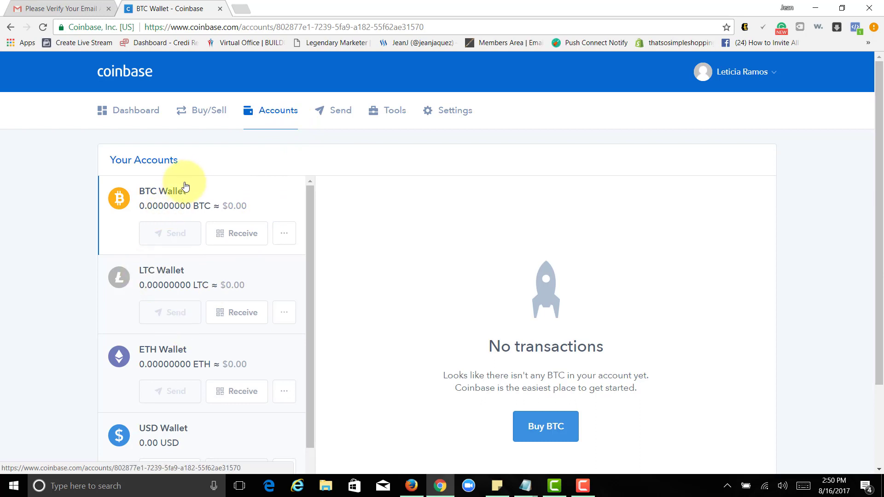
click(236, 235)
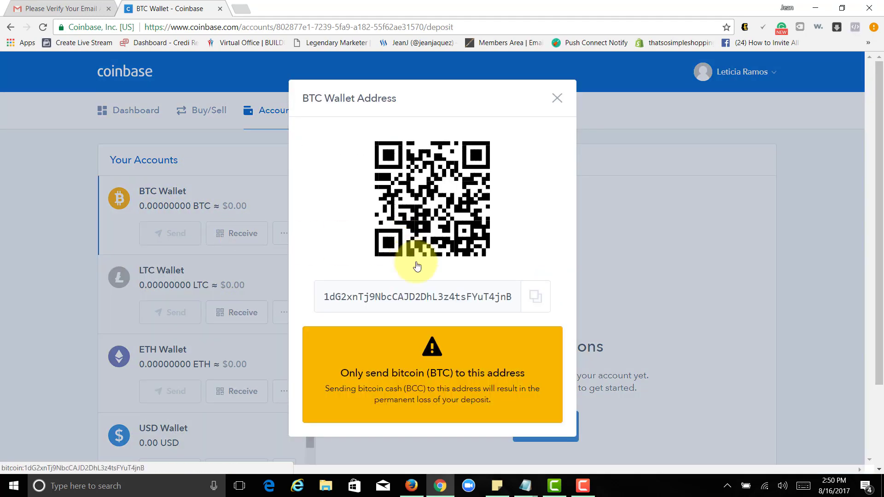
double_click(488, 297)
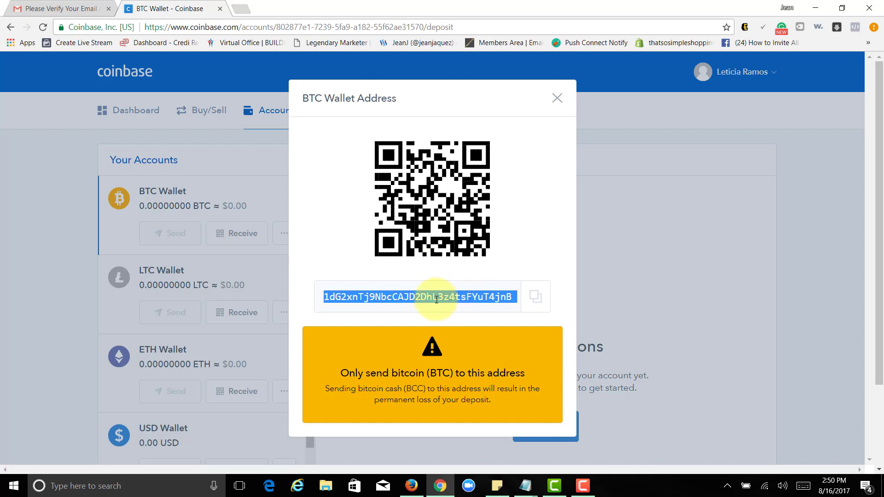
right_click(437, 299)
click(458, 307)
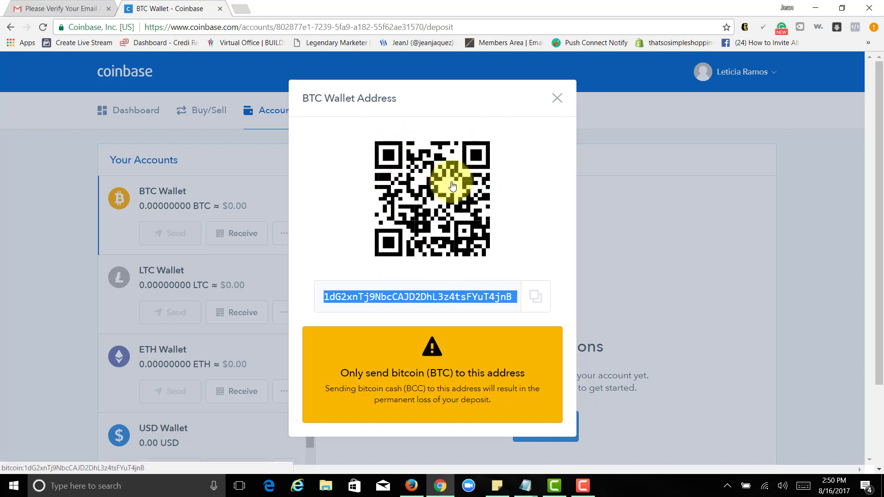
click(407, 299)
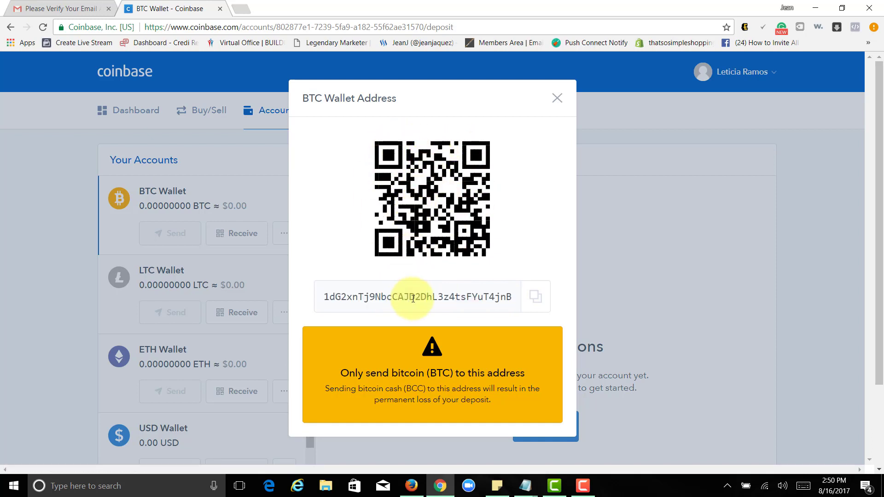
click(557, 98)
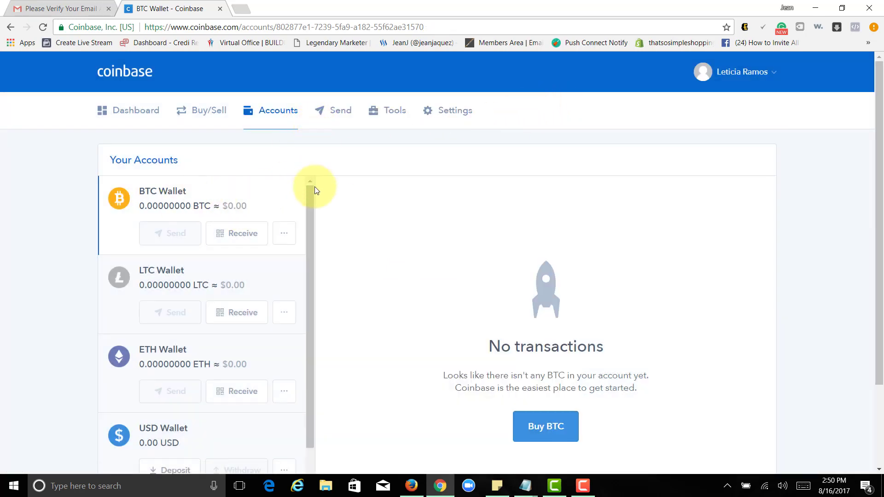
drag(314, 186, 313, 178)
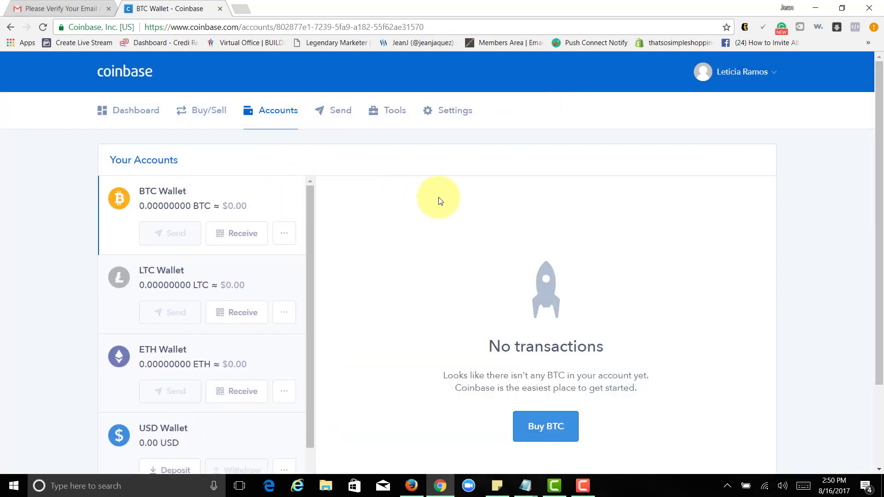